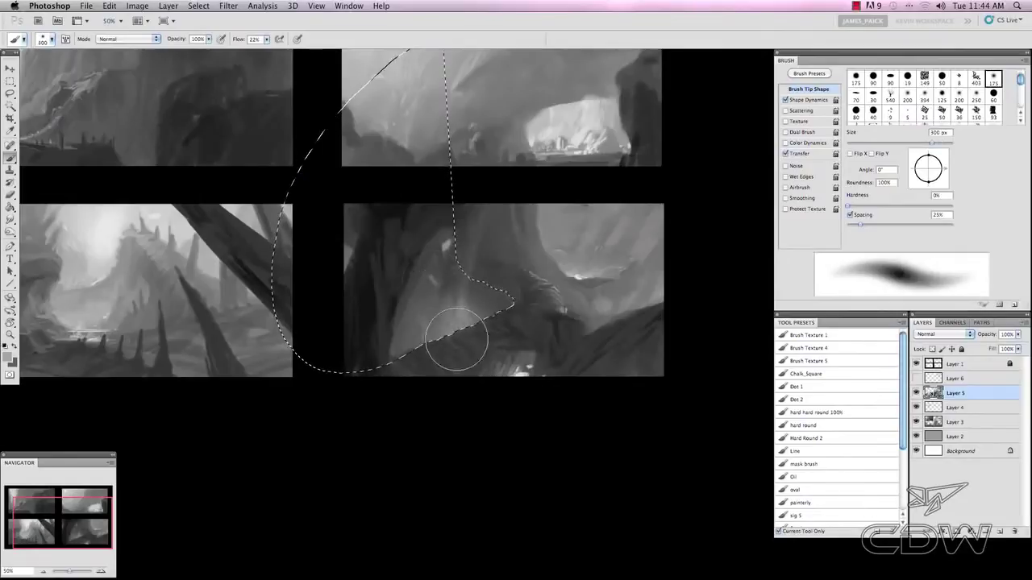
- Lasso the left side of the lower-right thumbnail and shade inside the selection with the 175 px soft brush
key("super+d")
key("l")
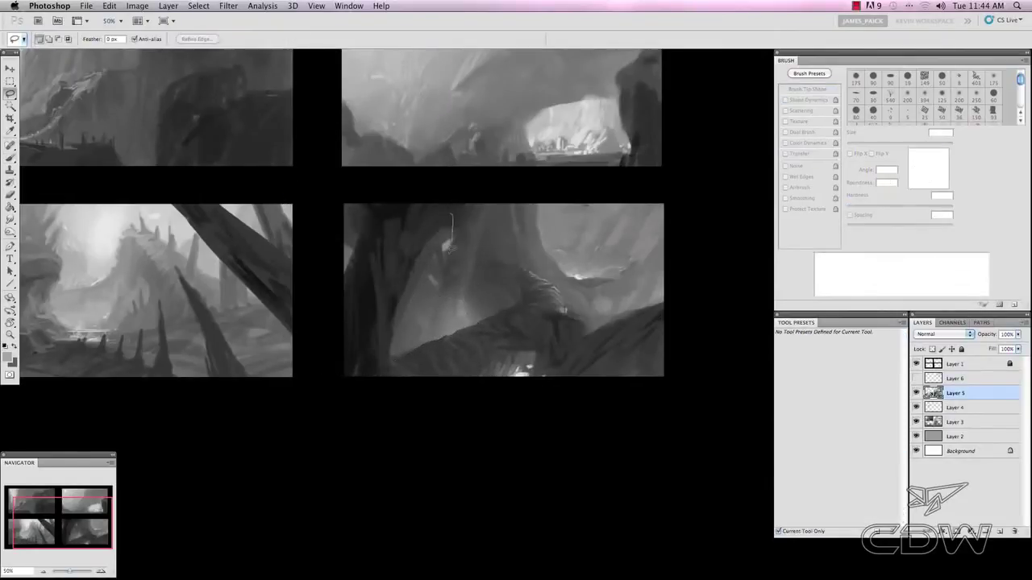
left_click_drag(427, 338, 263, 198)
key("b")
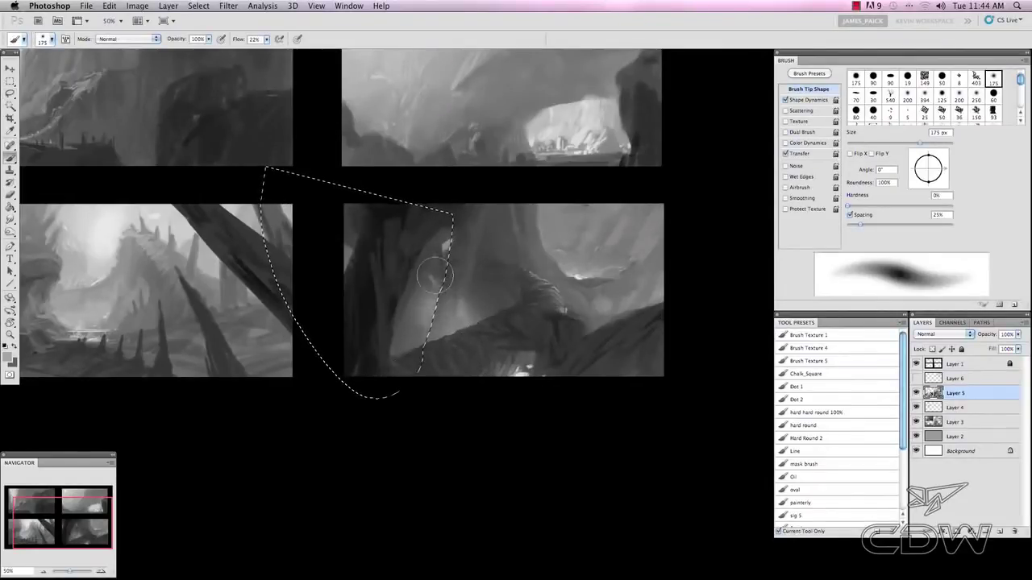
key("super+d")
- Lasso the area above the foreground ridge in the lower-right thumbnail and softly lighten it with the 175 px brush
mouse_move(554, 244)
left_mouse_down()
mouse_move(553, 215)
mouse_move(544, 245)
left_mouse_up()
key("l")
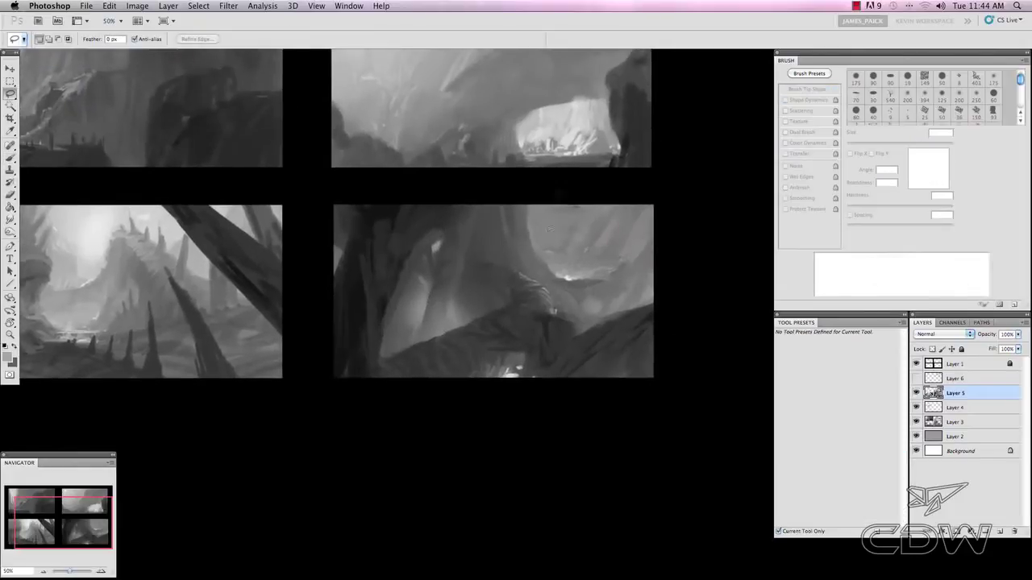
left_click_drag(501, 306, 494, 315)
key("b")
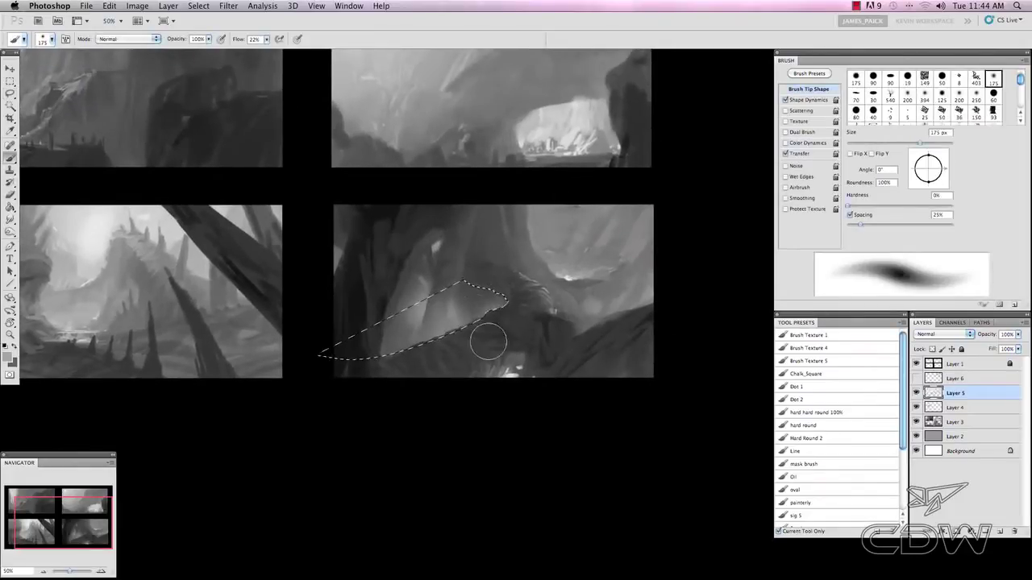
- Switch to the textured oval brush preset and flip the whole canvas vertically
left_click_drag(901, 438, 901, 498)
left_click(806, 511)
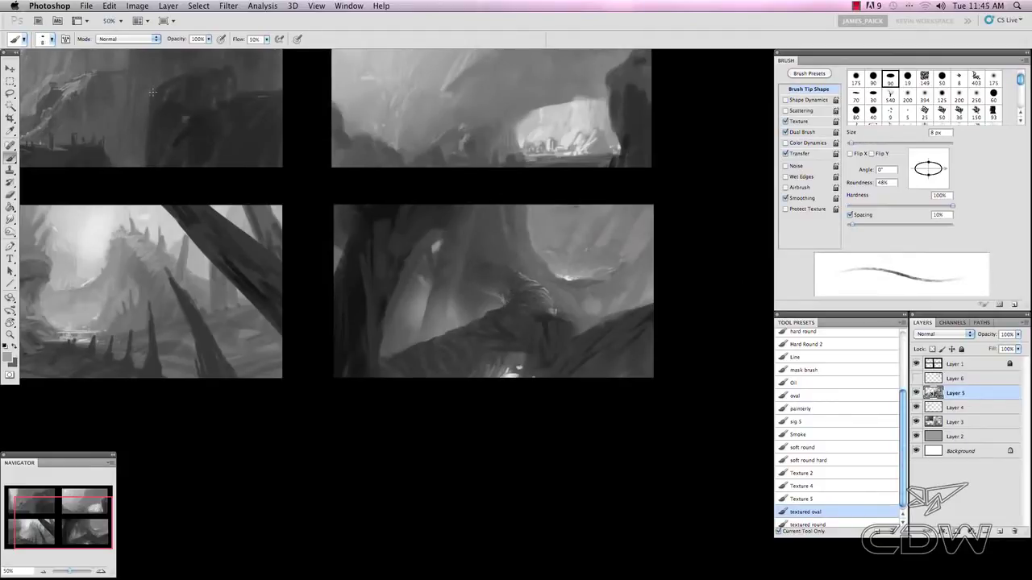
left_click(137, 5)
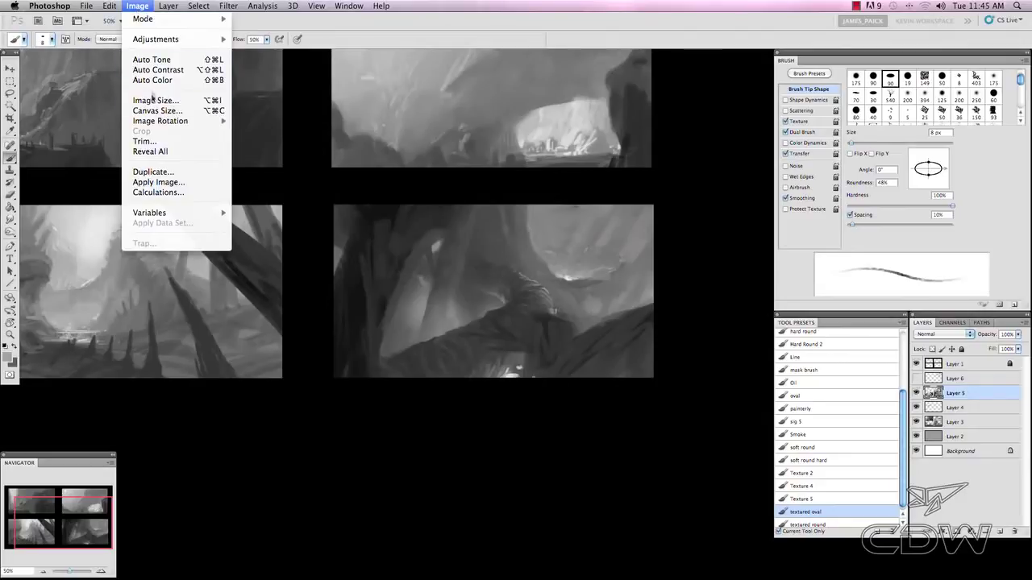
mouse_move(158, 125)
left_click(286, 184)
scroll(322, 261, "up", 5)
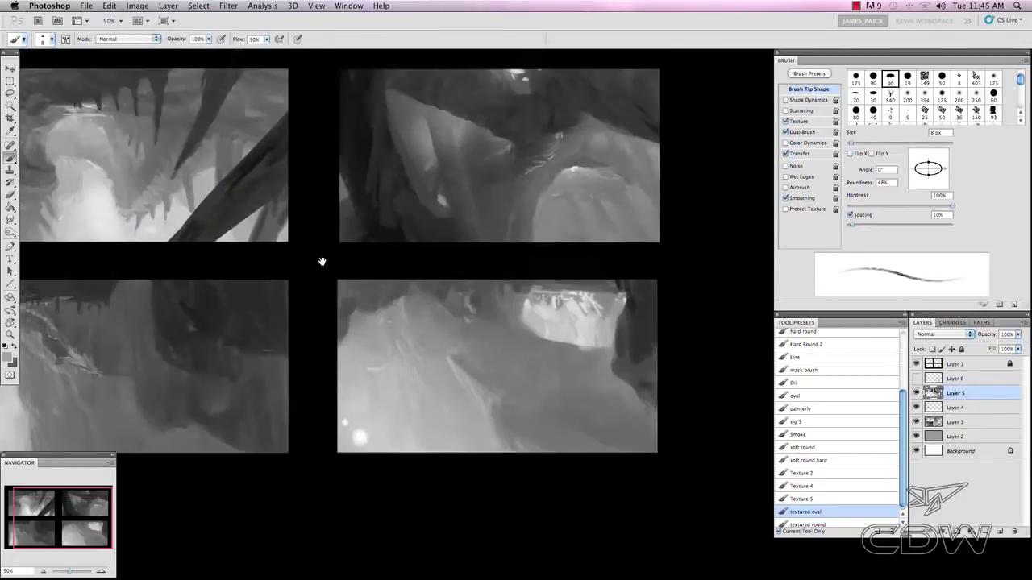
- Sample the light greys of the bright patch in the upper-right thumbnail and paint small textured oval strokes around the rocks
left_click(517, 184, "alt")
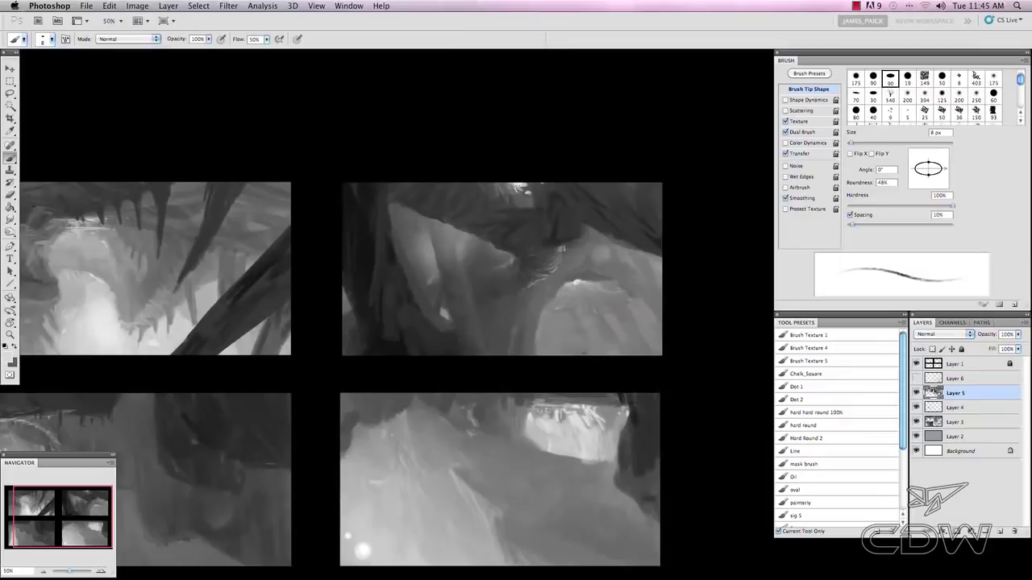
left_click(524, 190, "alt")
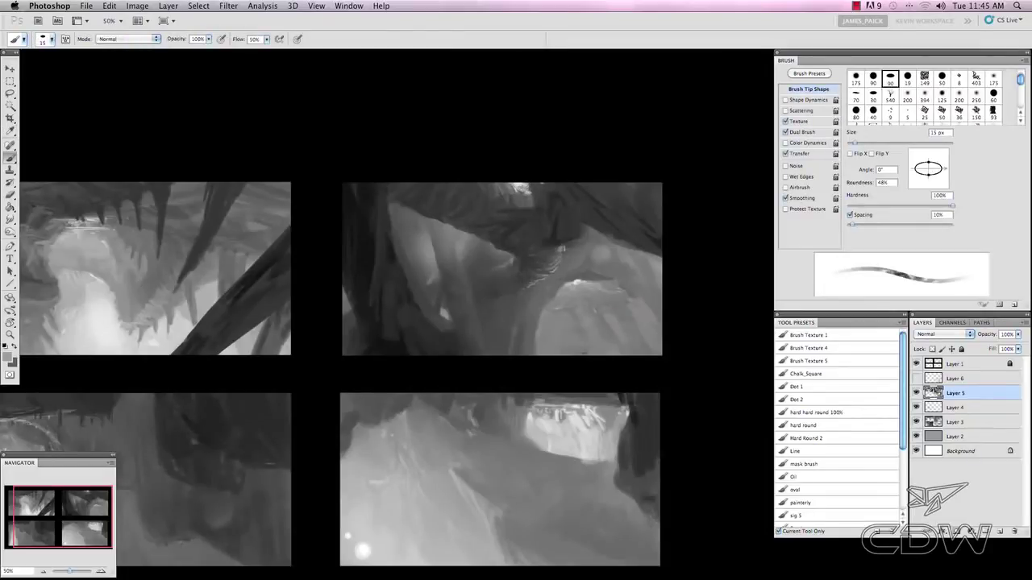
mouse_move(595, 241)
left_mouse_down()
mouse_move(534, 165)
mouse_move(557, 171)
left_mouse_up()
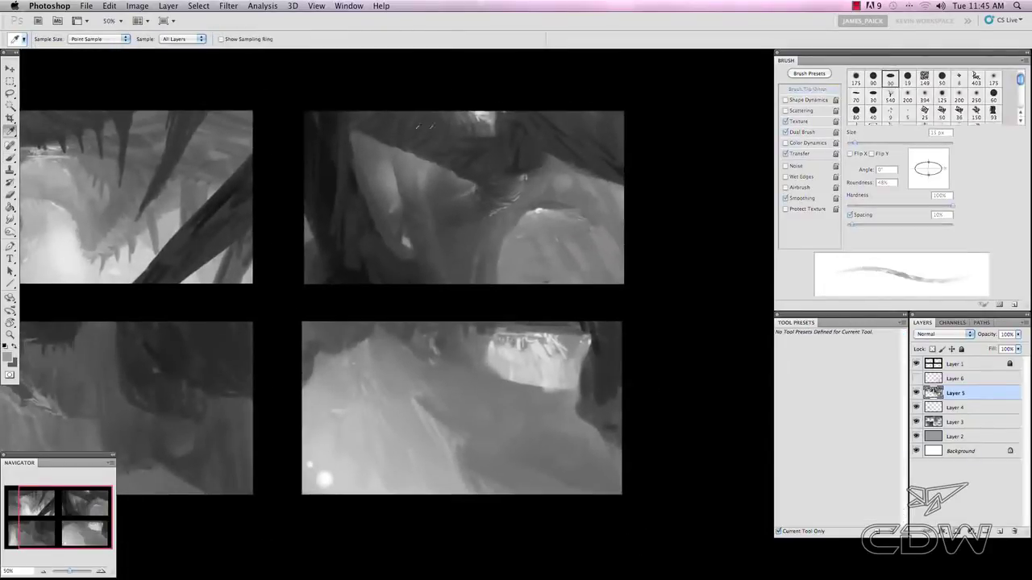
left_click(484, 108, "alt")
left_click(482, 114, "alt")
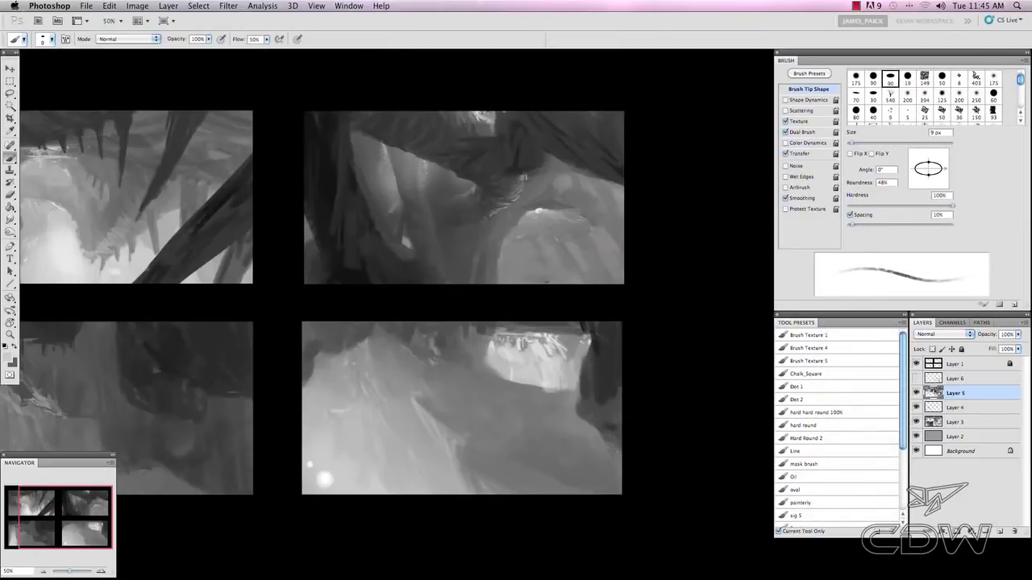
- Sample the pale rock and bright patch tones and add fine textured strokes to the pale rock and right ridge
left_click(389, 156, "alt")
key("[")
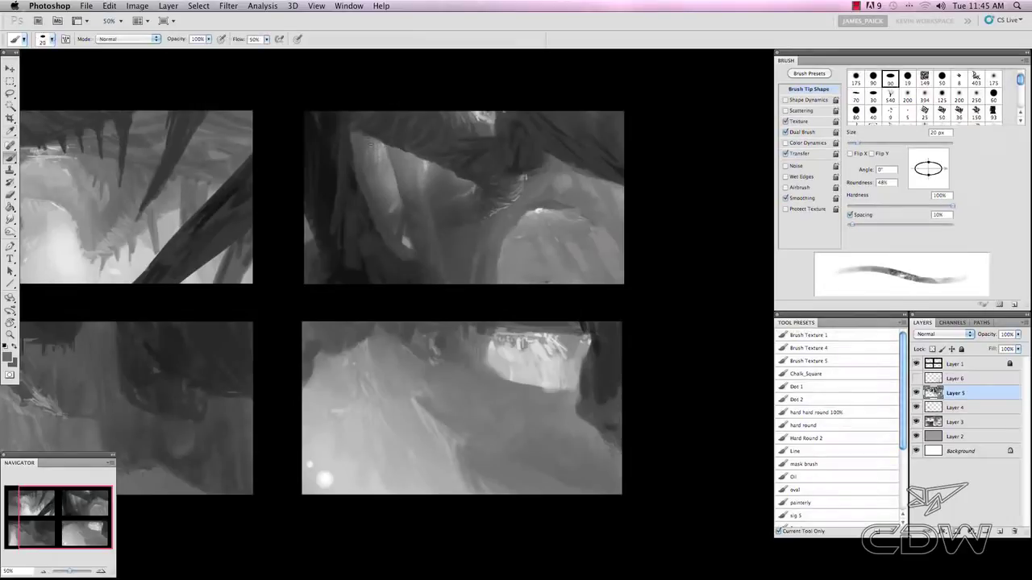
left_click(485, 117, "alt")
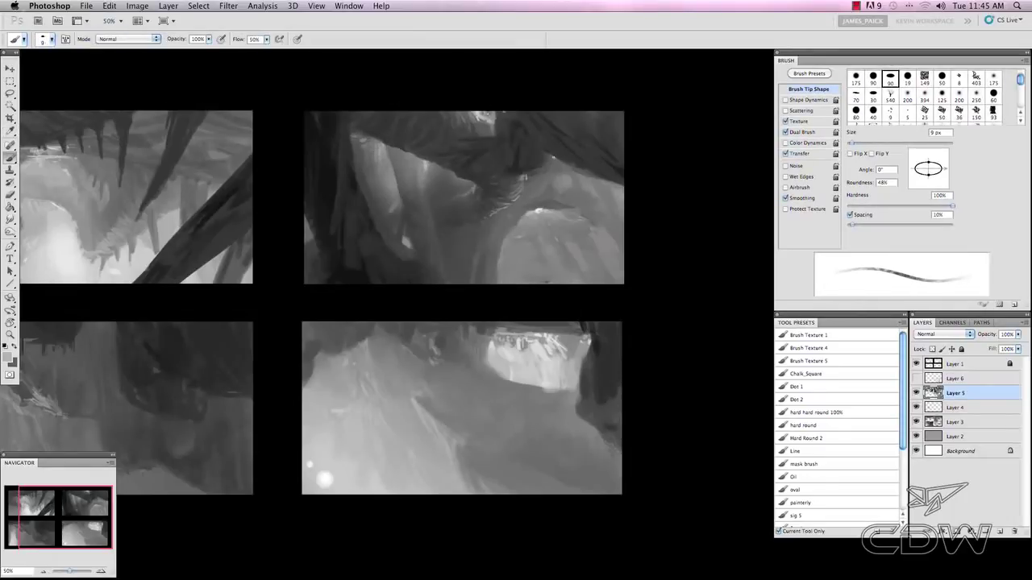
- Switch to the soft round preset, choose a near-white foreground colour and paint a 125 px glow over the right ridge highlight
scroll(899, 446, "down", 3)
left_click(802, 445)
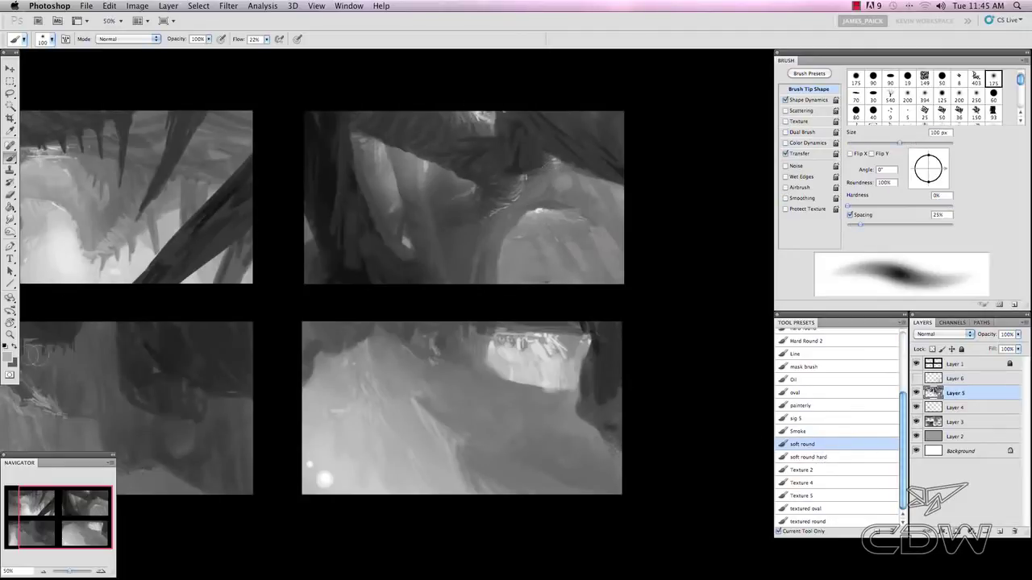
left_click(8, 357)
left_click_drag(758, 367, 735, 324)
key("Return")
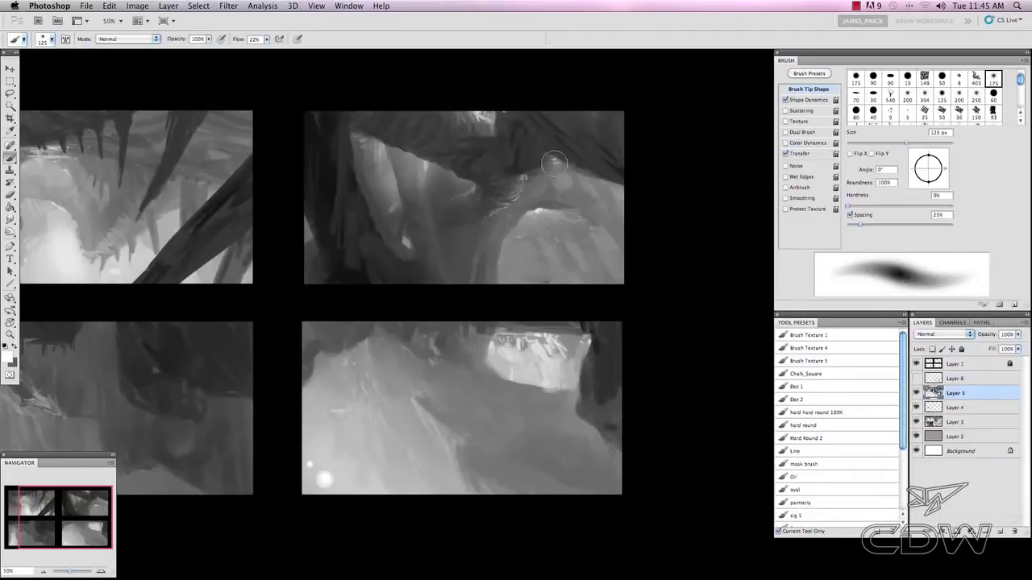
left_click_drag(556, 179, 557, 213)
- Enlarge the soft round brush and paint a broad glow down from the bright patch in the upper-right thumbnail
key("bracketright")
key("bracketright")
key("bracketright")
key("bracketright")
key("bracketright")
left_click_drag(487, 107, 482, 194)
key("bracketleft")
key("bracketleft")
key("bracketleft")
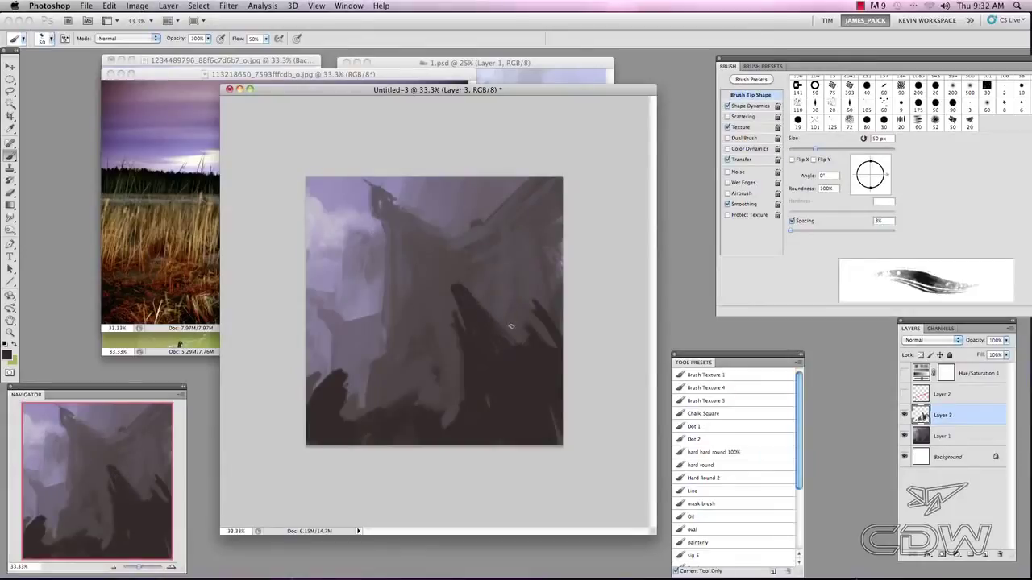
left_click(985, 556)
left_click_drag(364, 178, 376, 178)
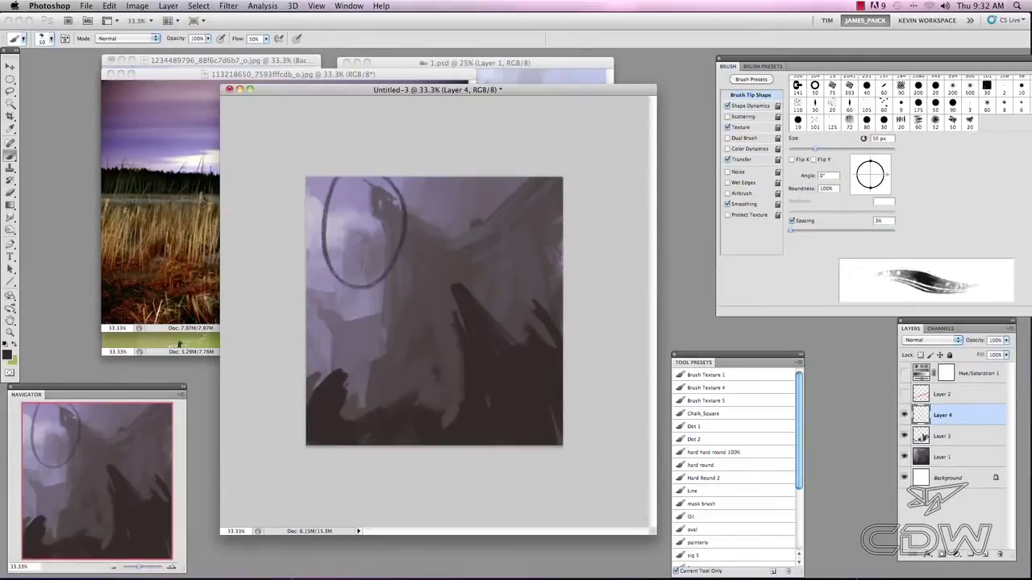
key("super+z")
left_click_drag(326, 378, 384, 235)
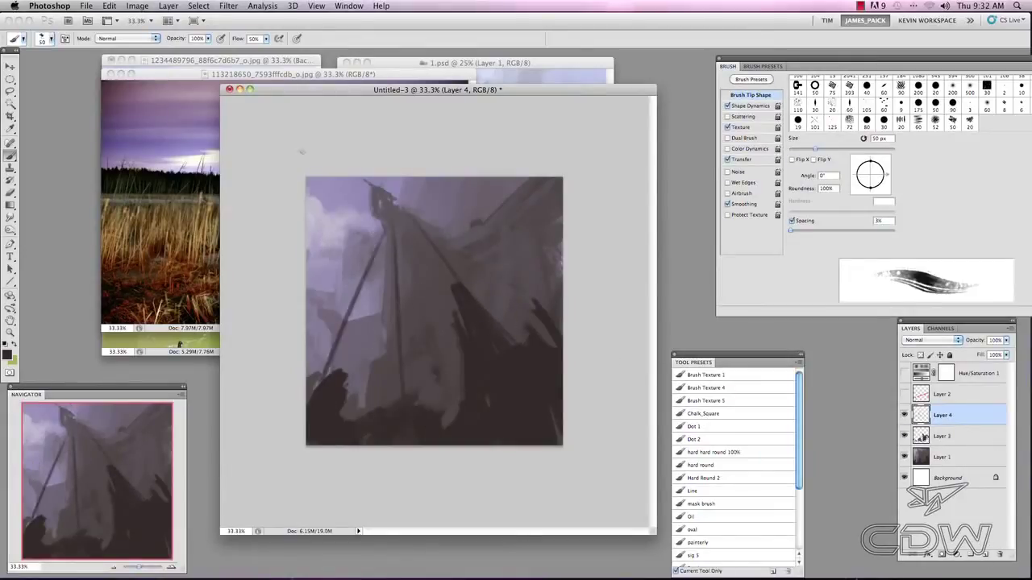
key("alt+super+z")
key("alt+super+z")
key("alt+super+z")
key("alt+super+z")
key("alt+super+z")
- Sample the dark brown of the foreground rocks as the brush colour
left_click(498, 331, "alt")
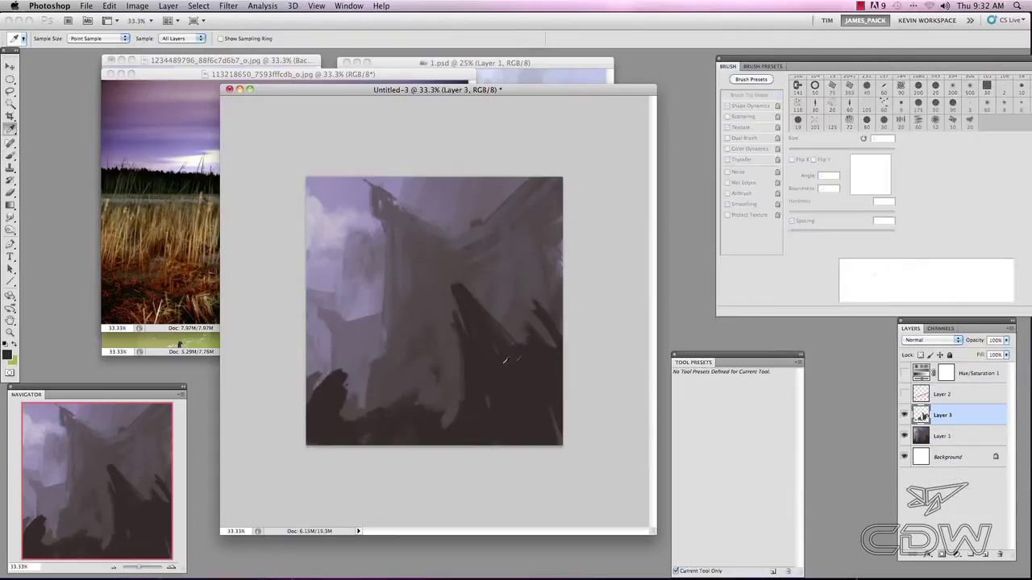
key("i")
key("b")
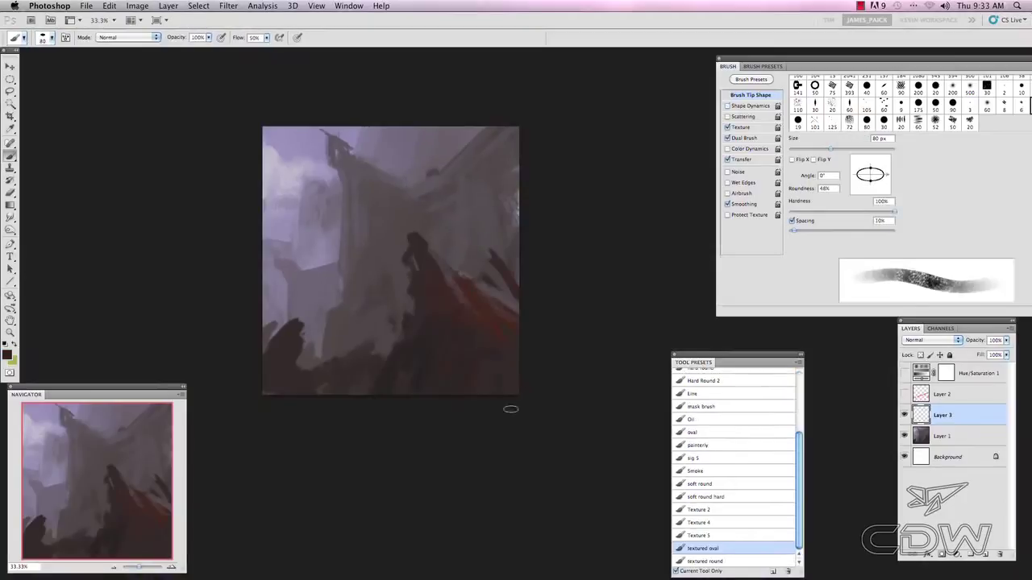
- Sample the wall tone and paint strokes across the right-hand wall with the textured oval brush at 80 px
left_click(382, 355, "alt")
left_click(489, 210, "alt")
left_click_drag(514, 184, 530, 260)
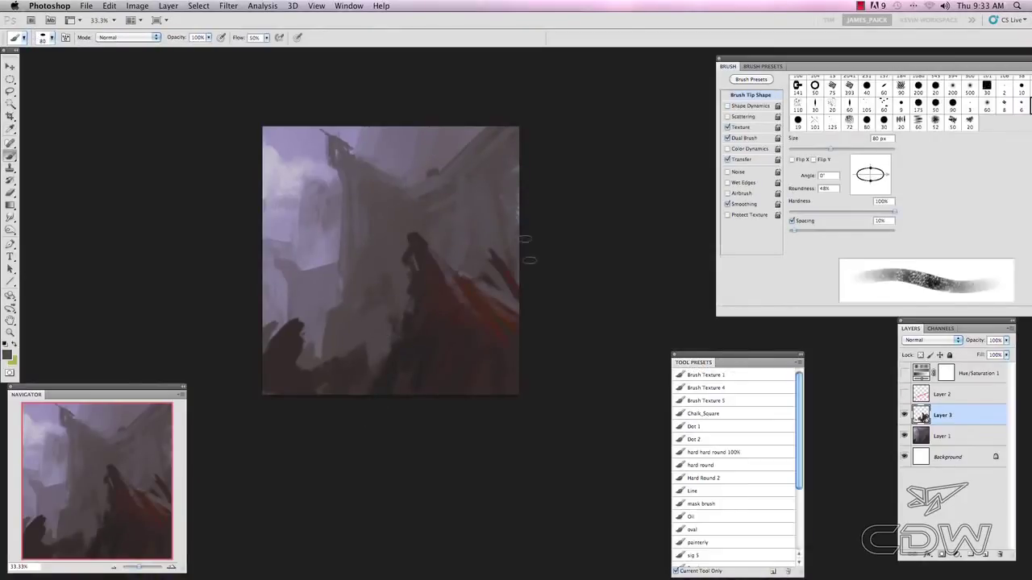
left_click_drag(454, 196, 461, 194)
- Sample the tower's tone and define the tower's left edge with the textured oval brush at 30 px
left_click(349, 189, "alt")
key("bracketleft")
key("bracketleft")
key("bracketleft")
key("bracketleft")
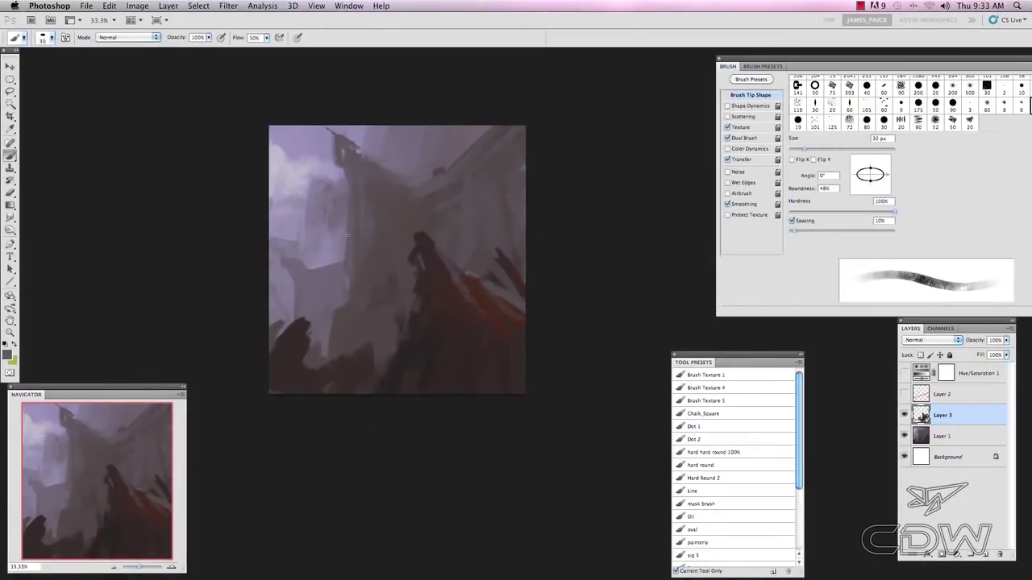
left_click_drag(346, 235, 347, 256)
- Add a new layer and make a tall, very narrow rectangular selection down the central wall
key("m")
left_click(985, 554)
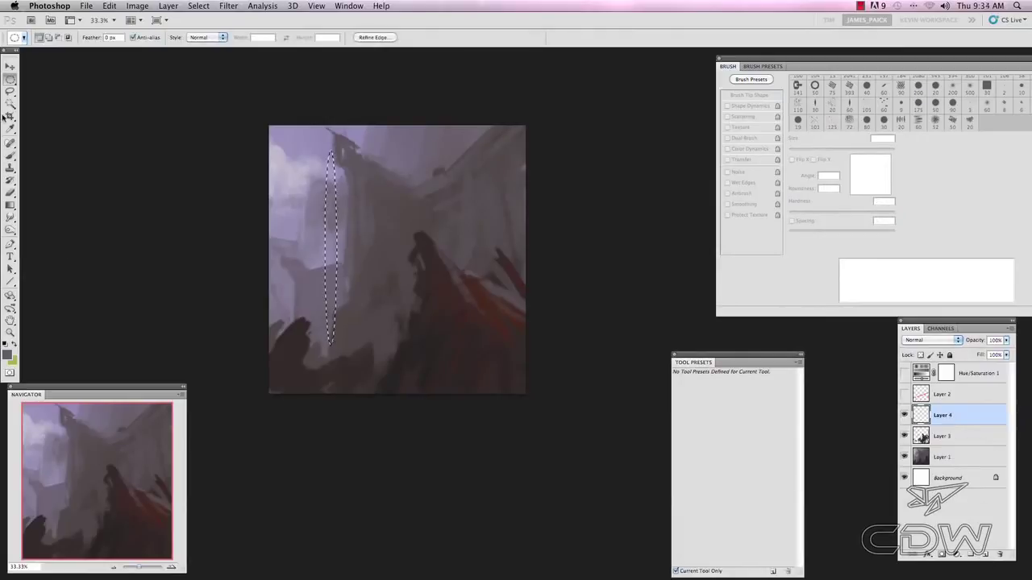
left_click_drag(13, 83, 37, 78)
left_click_drag(376, 160, 379, 349)
- Sample the light lavender background, paint the narrow selection with the textured oval brush at 60 px, and deselect
key("b")
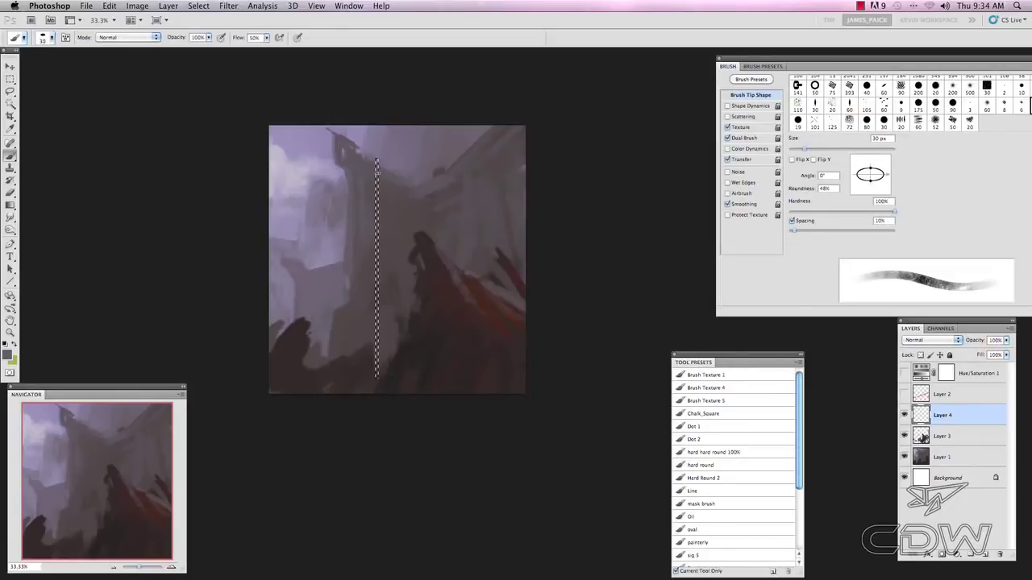
key("bracketright")
key("bracketright")
key("bracketright")
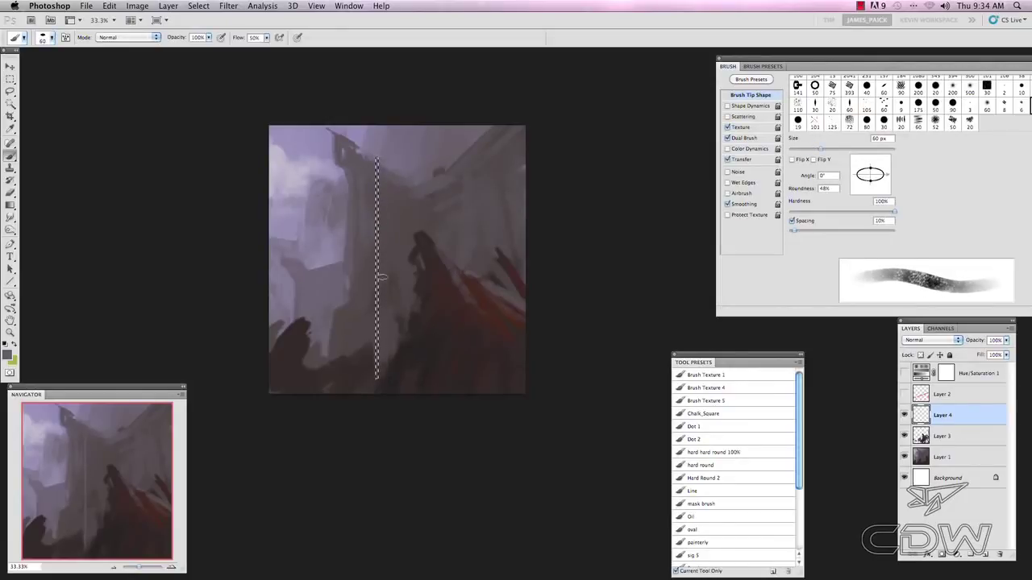
left_click(330, 234, "alt")
mouse_move(382, 256)
left_mouse_down()
mouse_move(376, 315)
mouse_move(381, 196)
left_mouse_up()
key("super+d")
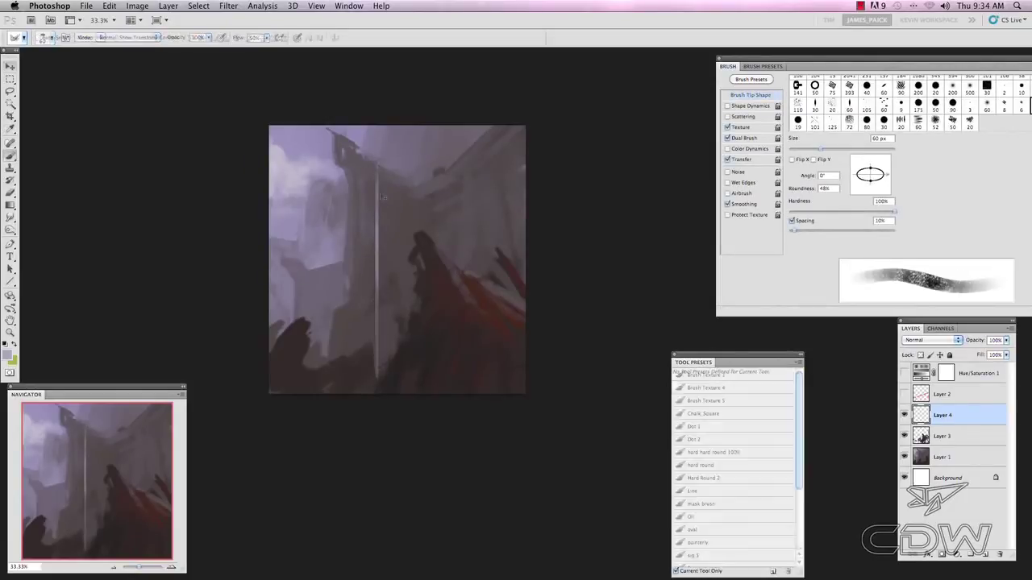
- Duplicate the light strip twice to form three evenly spaced parallel vertical strips
key("v")
left_click_drag(383, 280, 398, 304)
key("super+z")
left_click(966, 415)
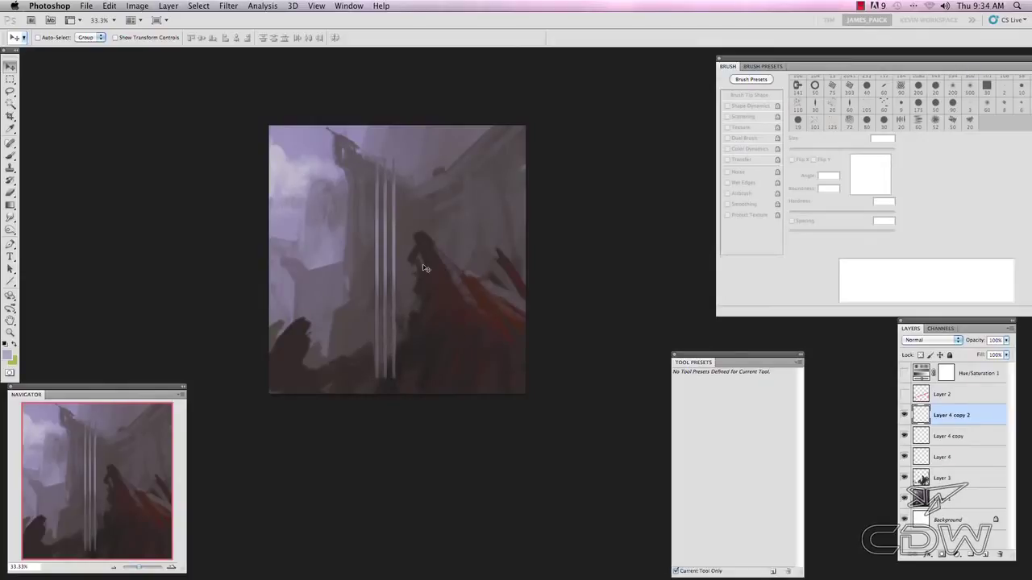
- Merge the three strip layers into Layer 4 and move the strips under the tower
key("ctrl+e")
key("ctrl+e")
left_click_drag(379, 250, 340, 246)
- Free-transform the strips so they converge beneath the tower top and widen past the canvas bottom, matching the wall's perspective
key("super+t")
right_click(347, 154)
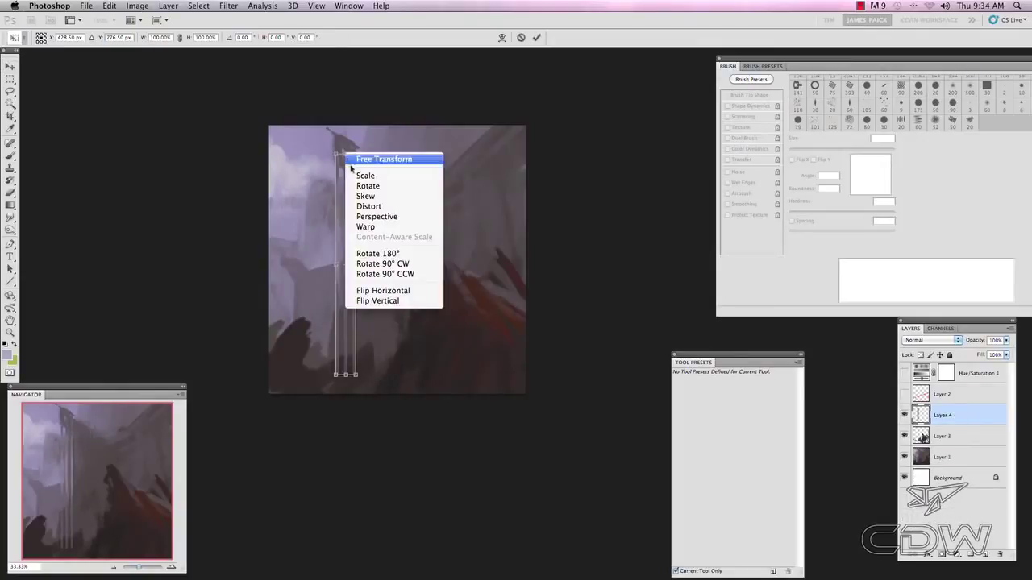
left_click(351, 160)
mouse_move(348, 158)
left_mouse_down()
mouse_move(352, 145)
mouse_move(358, 167)
left_mouse_up()
left_click_drag(337, 395, 328, 434)
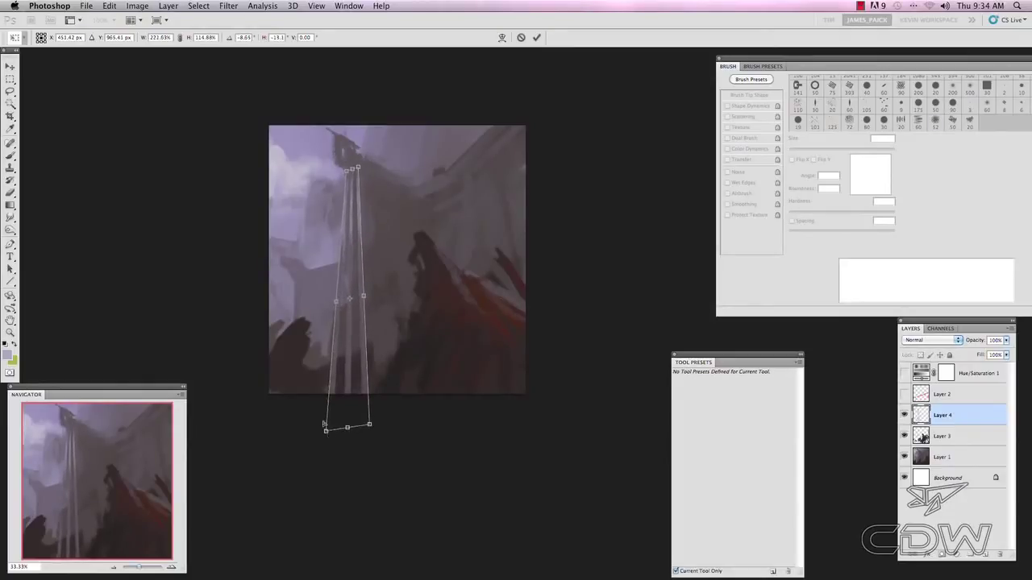
key("Return")
- Add a layer mask to Layer 4, invert it to black, and paint white to reveal parts of the strips
left_click(941, 555)
key("g")
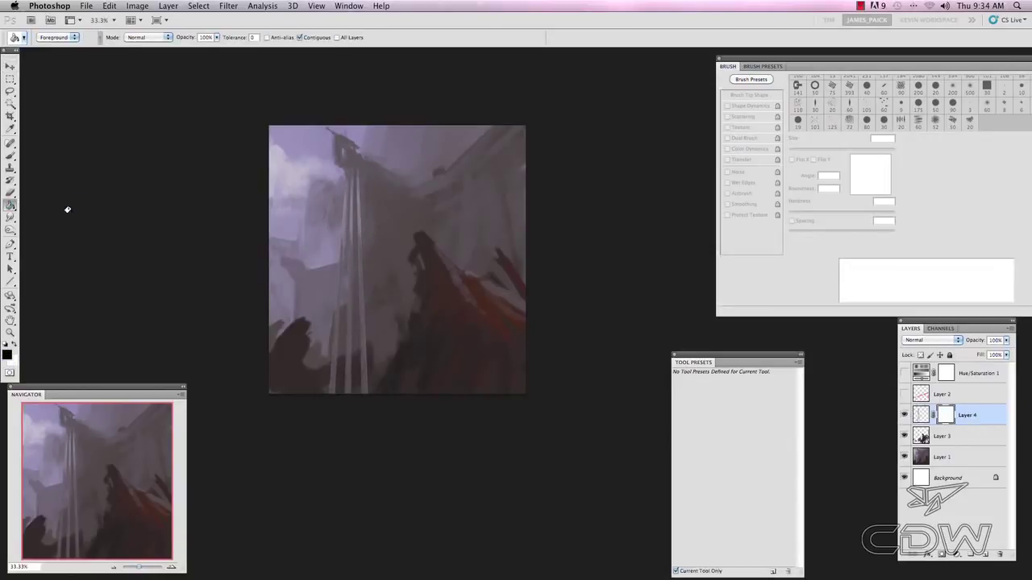
key("ctrl+i")
key("b")
key("x")
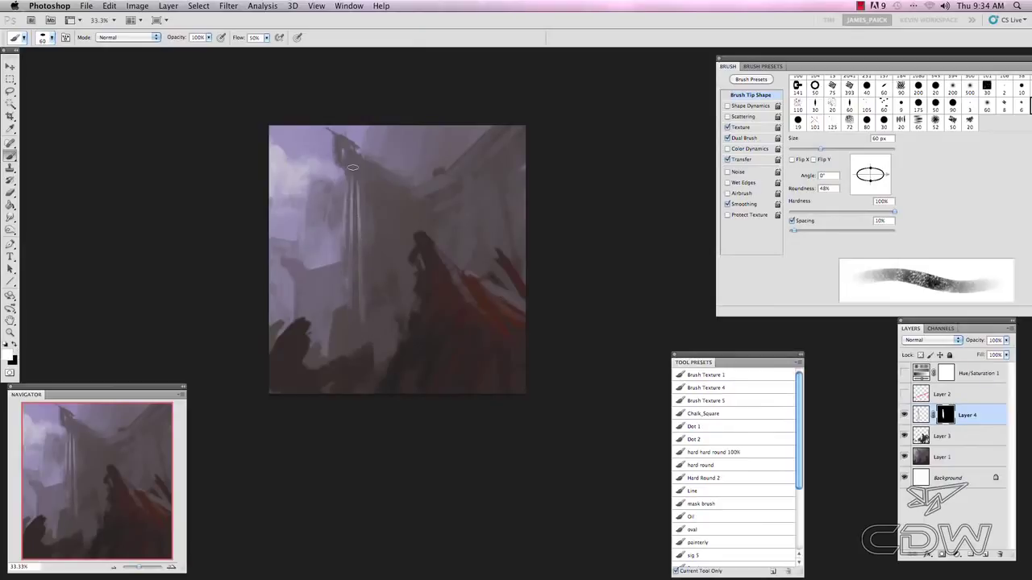
- Add a new layer and paint sampled dark ruin shapes at the base of the columns with a 25 px brush
left_click(986, 555)
key("bracketleft")
key("bracketleft")
key("bracketleft")
key("bracketleft")
key("bracketleft")
key("bracketleft")
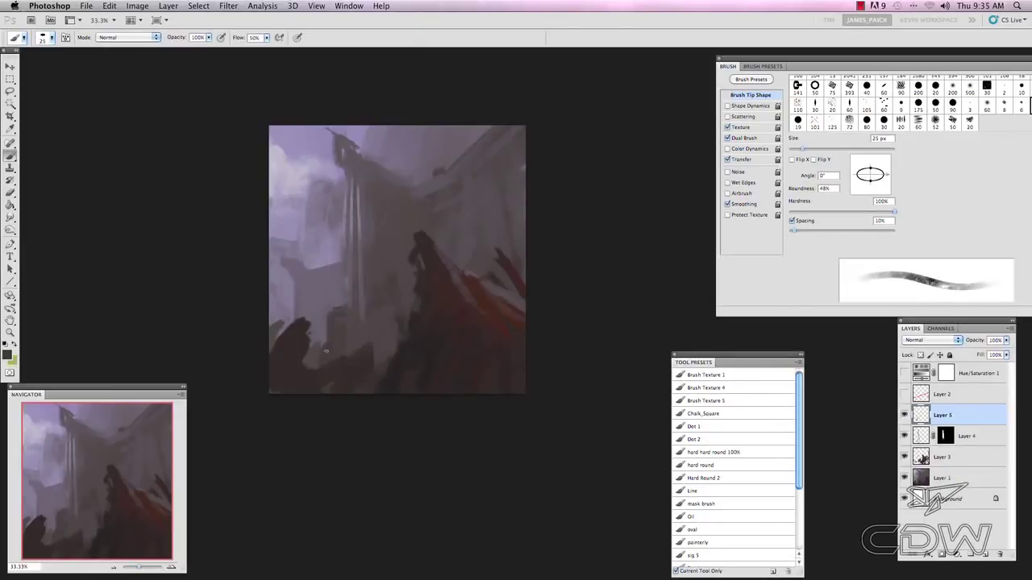
left_click_drag(357, 325, 358, 316)
left_click(347, 316, "alt")
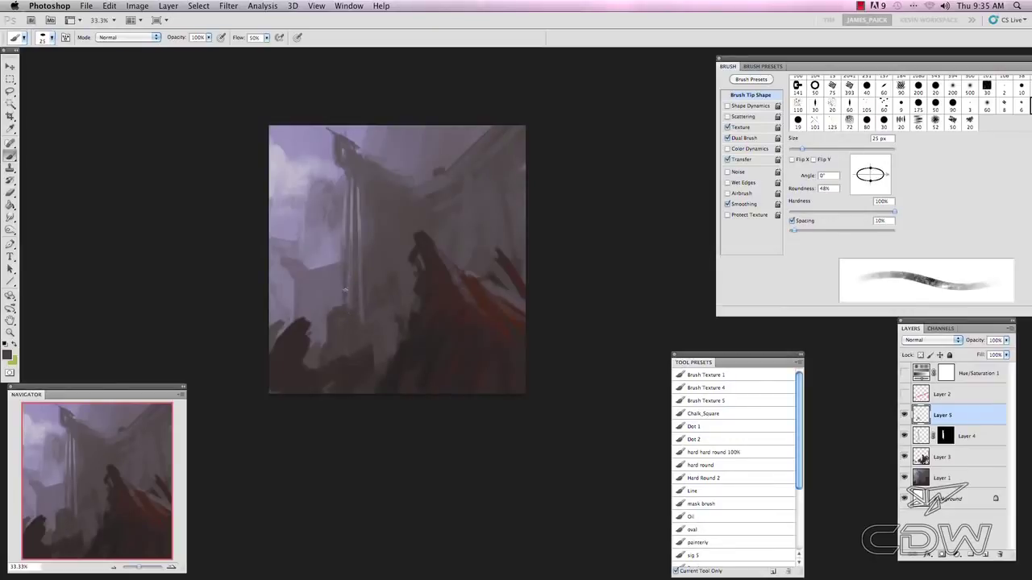
- Sample the column's light tone and refine the lower ends of the columns with a 20 px brush
left_click(346, 289, "alt")
key("bracketleft")
key("bracketleft")
key("bracketright")
- Sample the distant building's tones and paint fine vertical details on it with a 10 px brush
left_click(315, 283, "alt")
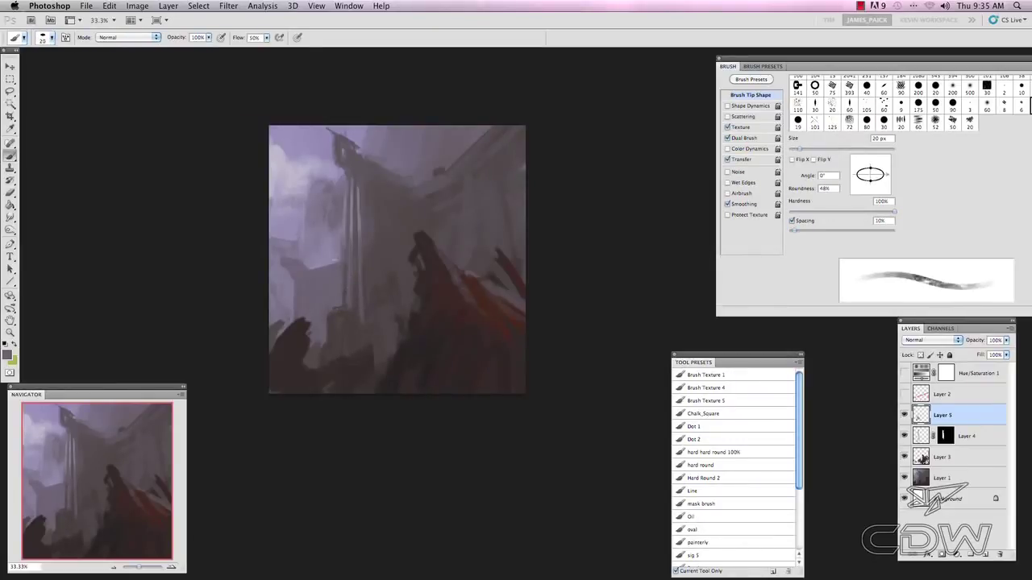
key("bracketleft")
left_click(285, 265, "alt")
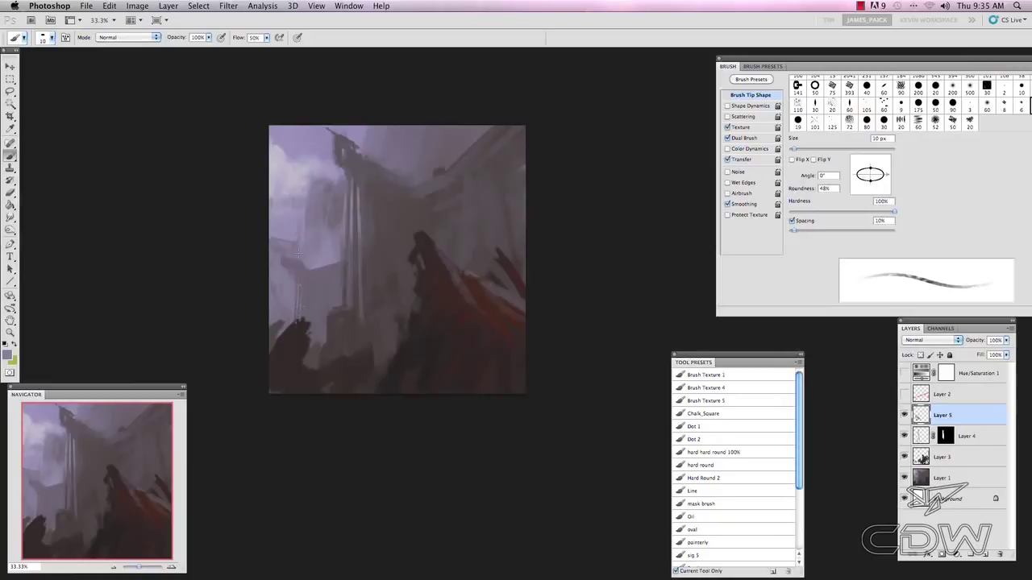
left_click(409, 259, "alt")
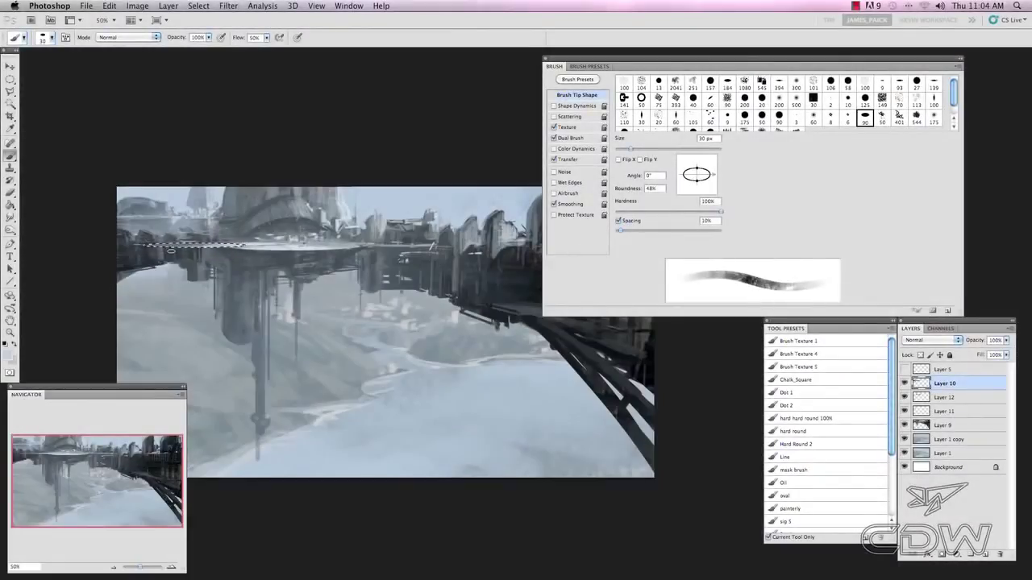
- Clear the selection and paint a small dark disc platform inside a new elliptical selection beneath the city's hanging structures, using sampled tones
key("super+d")
key("bracketleft")
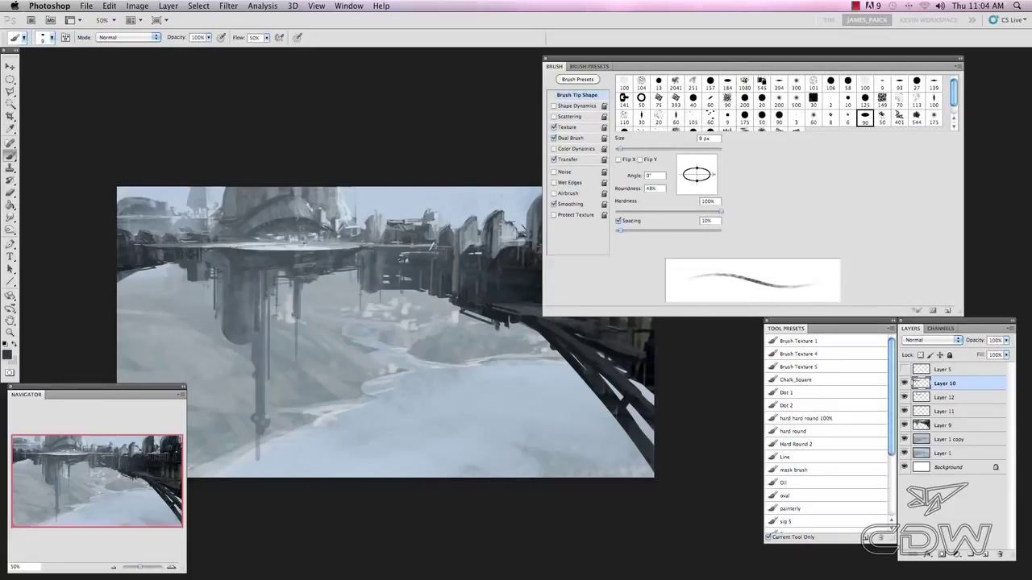
key("m")
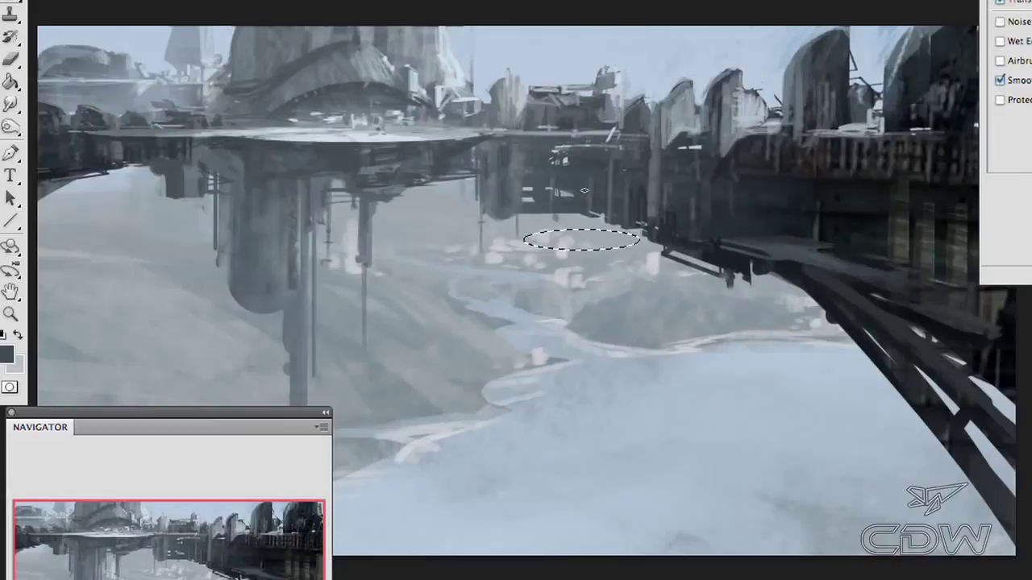
mouse_move(618, 231)
left_mouse_down()
mouse_move(539, 236)
mouse_move(629, 244)
left_mouse_up()
left_click(533, 216, "alt")
mouse_move(531, 214)
left_mouse_down()
mouse_move(633, 239)
mouse_move(532, 240)
mouse_move(629, 239)
mouse_move(605, 257)
mouse_move(557, 239)
left_mouse_up()
left_click(633, 219, "alt")
key("super+d")
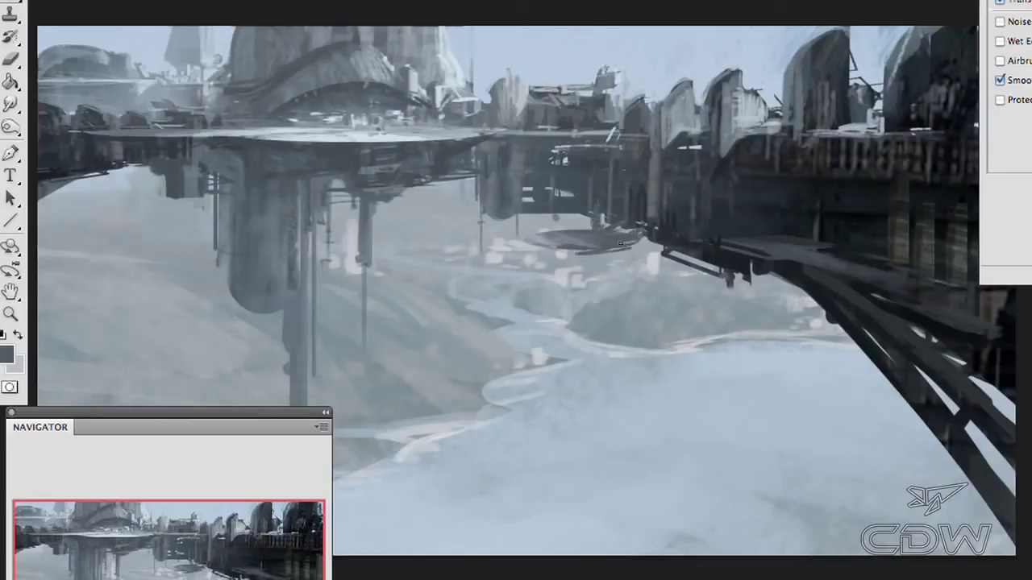
- Draw another elliptical selection over the river valley beneath the suspended city
key("m")
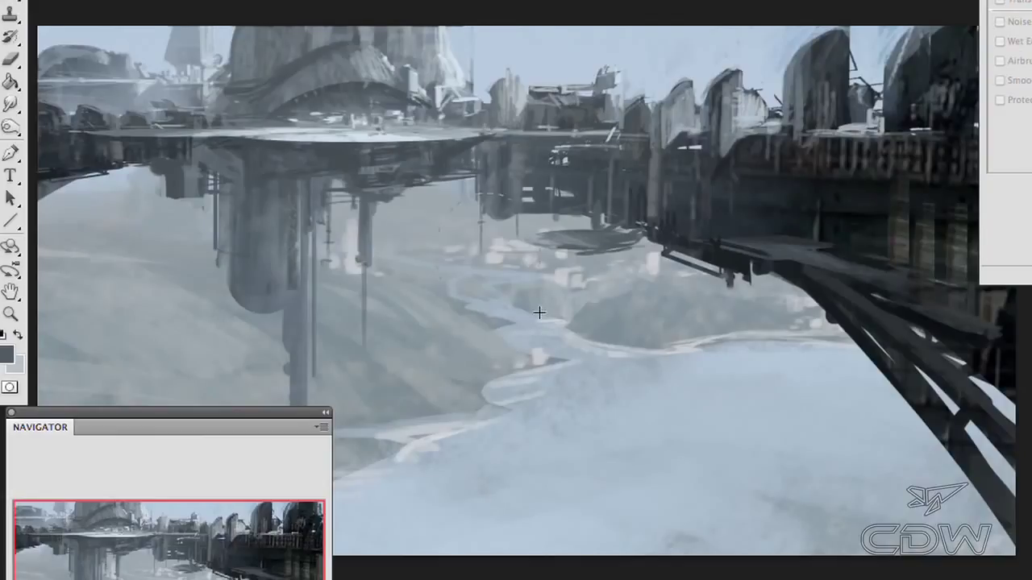
left_click_drag(539, 312, 440, 198)
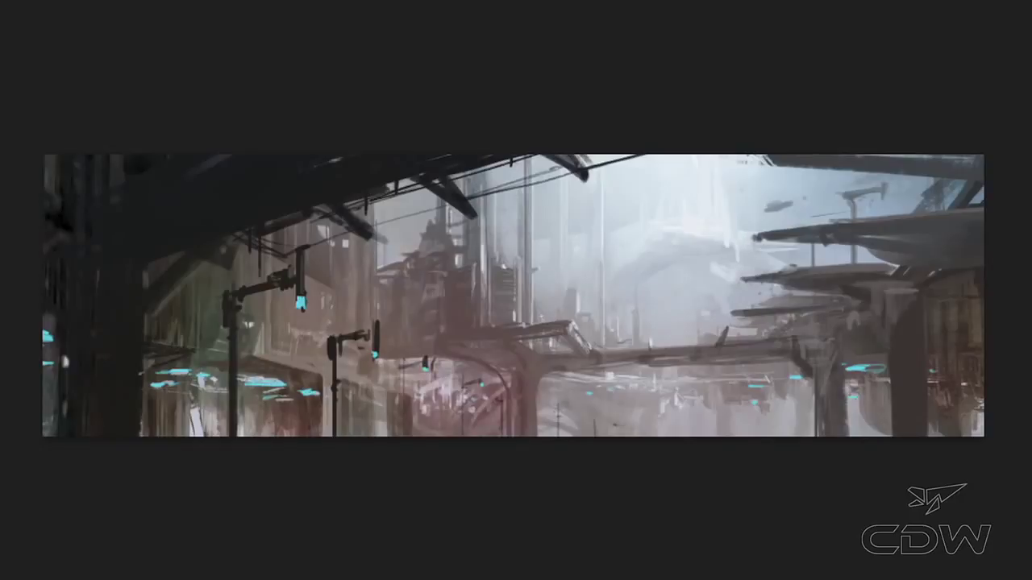
- Paint soft cyan glows around the lights in the left part of the street scene
left_click_drag(171, 375, 155, 369)
left_click(49, 343)
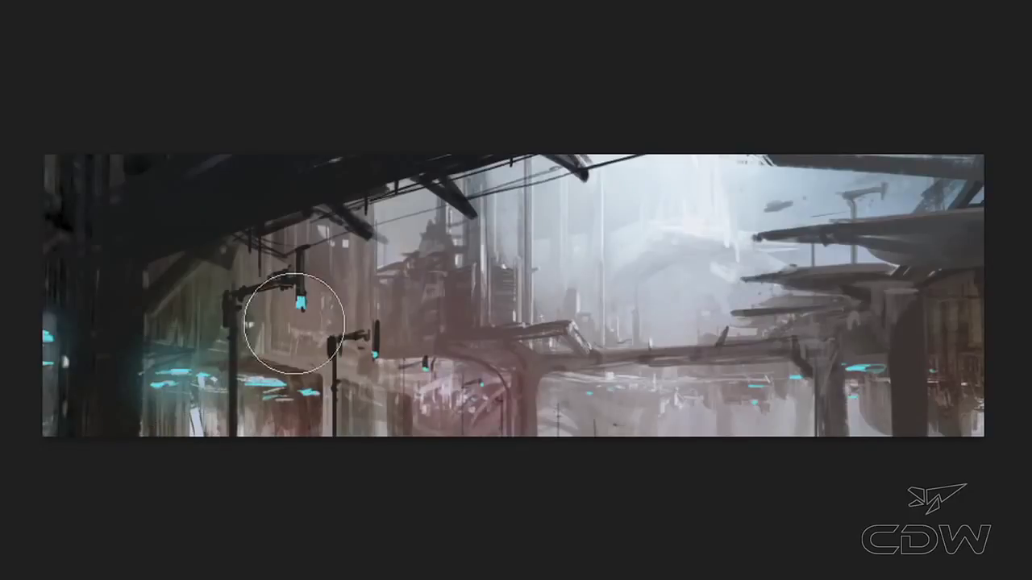
left_click(293, 323)
left_click_drag(282, 391, 319, 382)
- Adjust the soft brush size and paint cyan glows around the lights beneath the right-hand platforms
key("bracketleft")
key("bracketright")
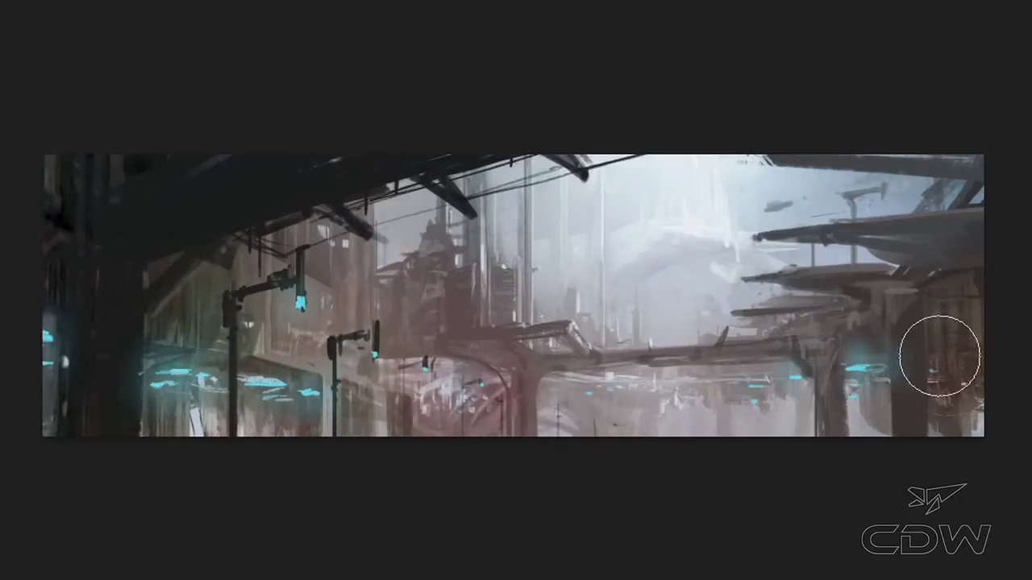
key("bracketright")
key("bracketright")
left_click(859, 367)
left_click(963, 346)
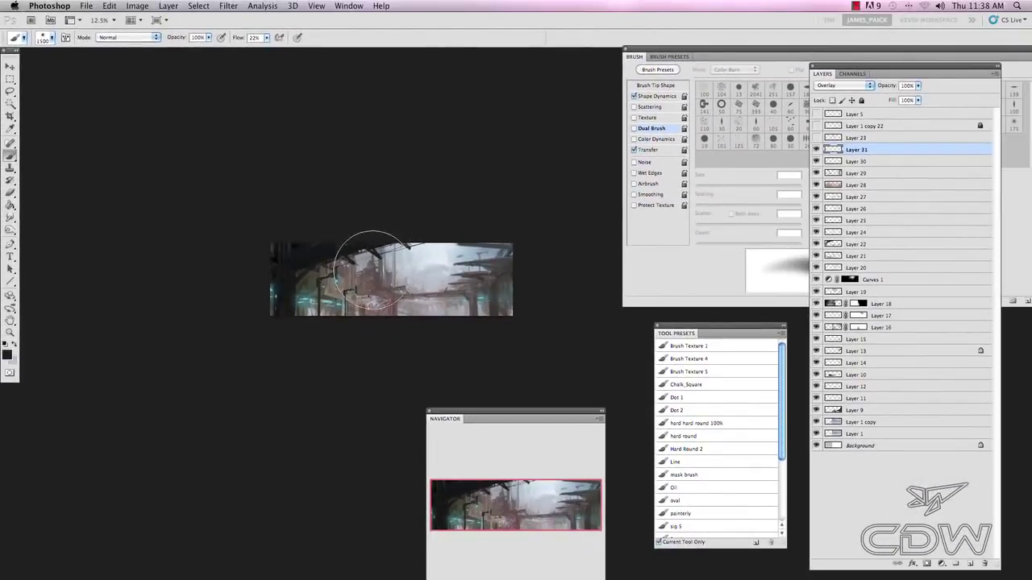
- Darken the lower edge of the scene on the Overlay layer Layer 31 with broad soft strokes, reducing the brush from 1500 px to 800 px
left_click_drag(427, 326, 527, 295)
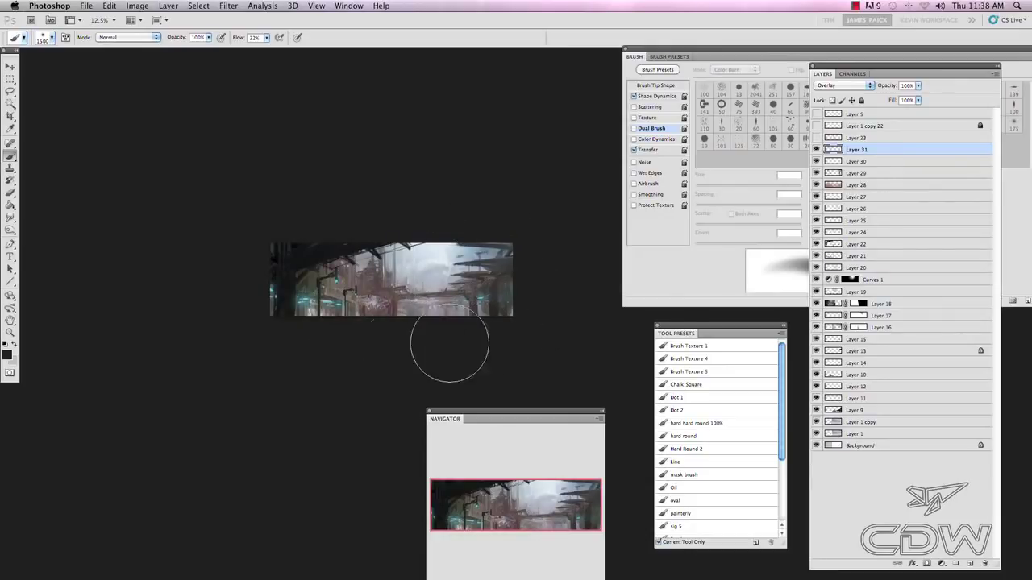
mouse_move(516, 331)
left_mouse_down()
mouse_move(283, 350)
mouse_move(251, 322)
left_mouse_up()
key("bracketleft")
key("bracketleft")
left_click_drag(377, 336, 261, 331)
key("bracketleft")
key("bracketleft")
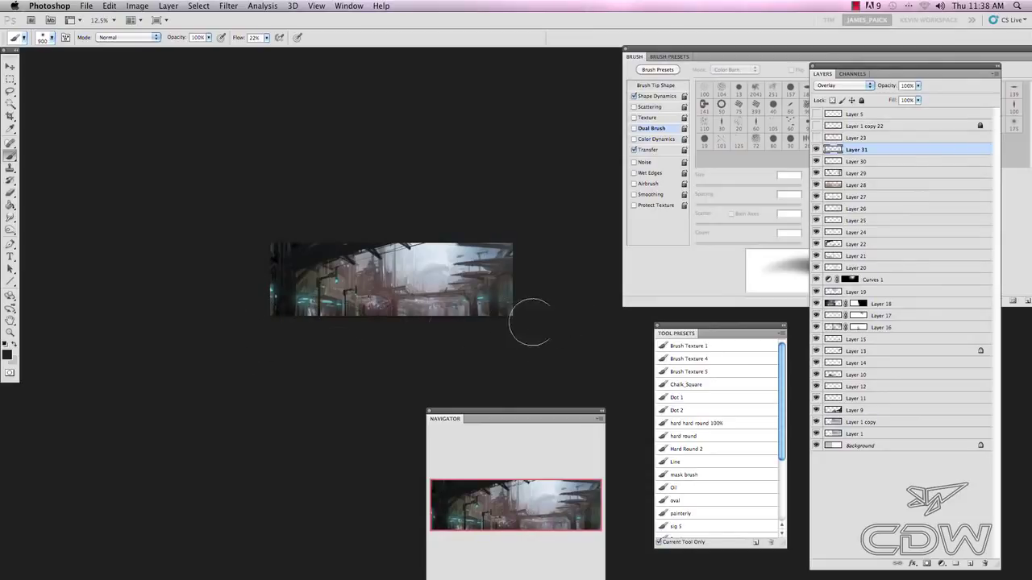
key("bracketleft")
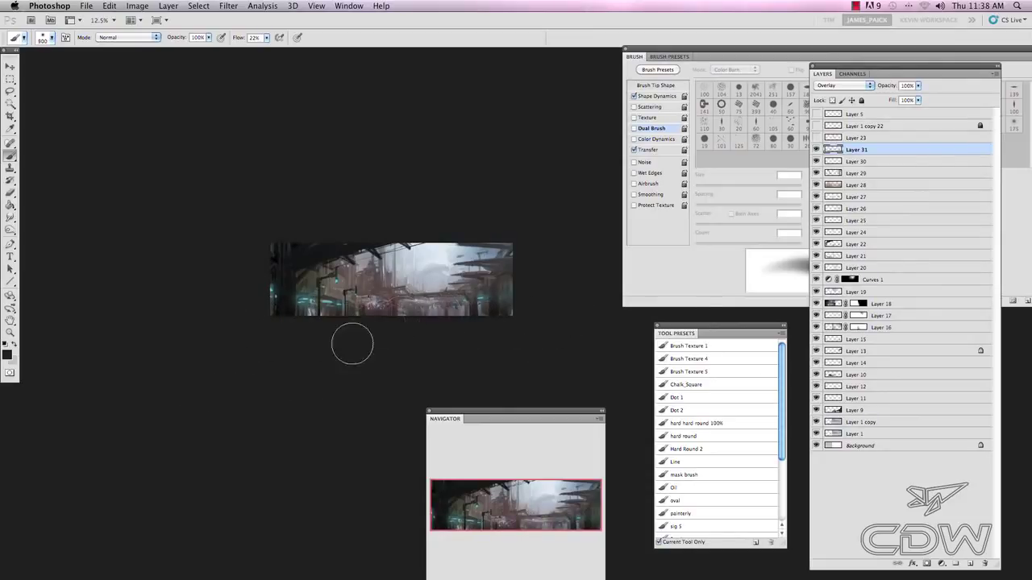